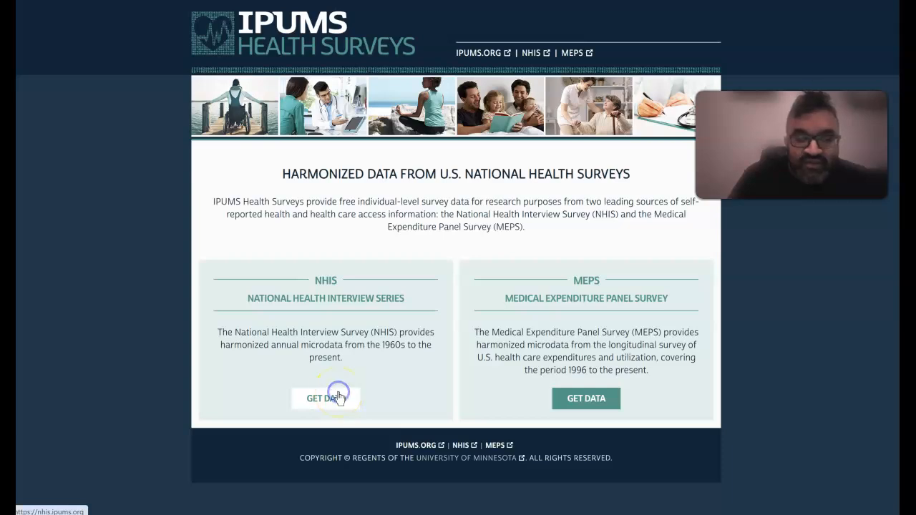
Open the NHIS data extract builder and display the Technical Household variables.
left_click(323, 399)
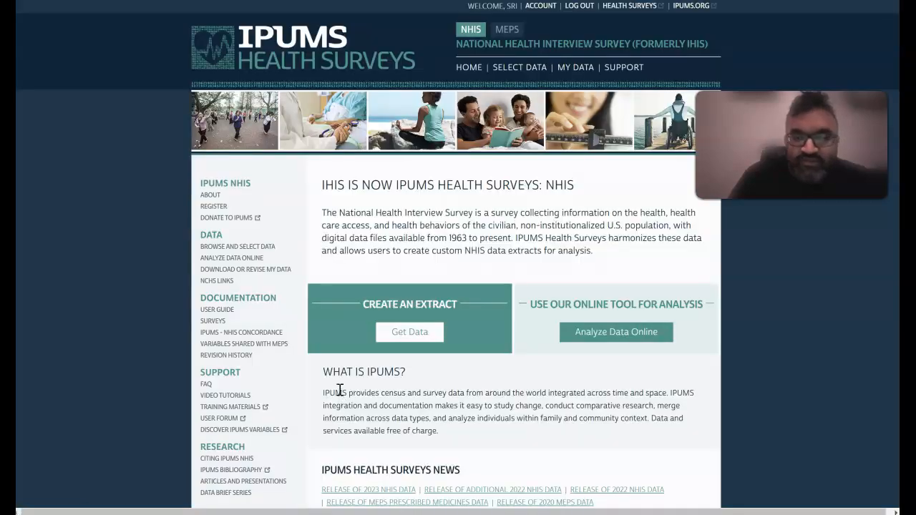
left_click(420, 339)
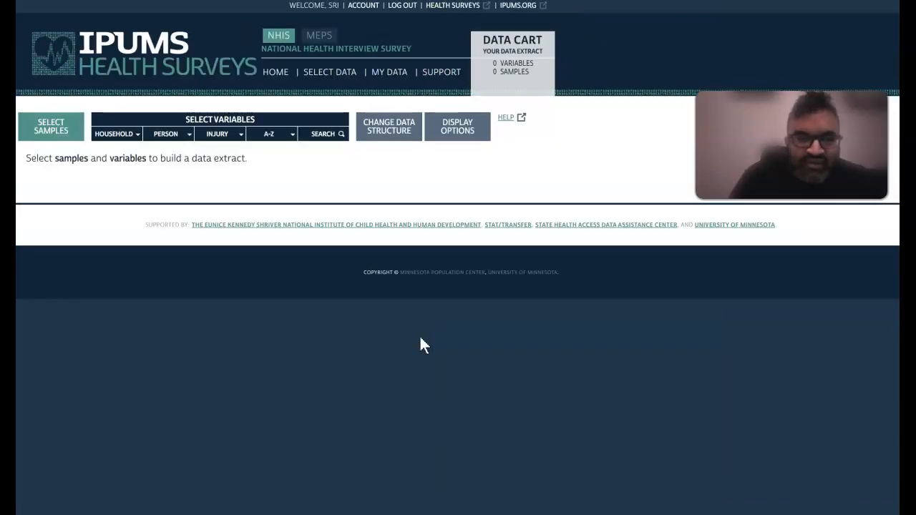
left_click(130, 136)
mouse_move(128, 152)
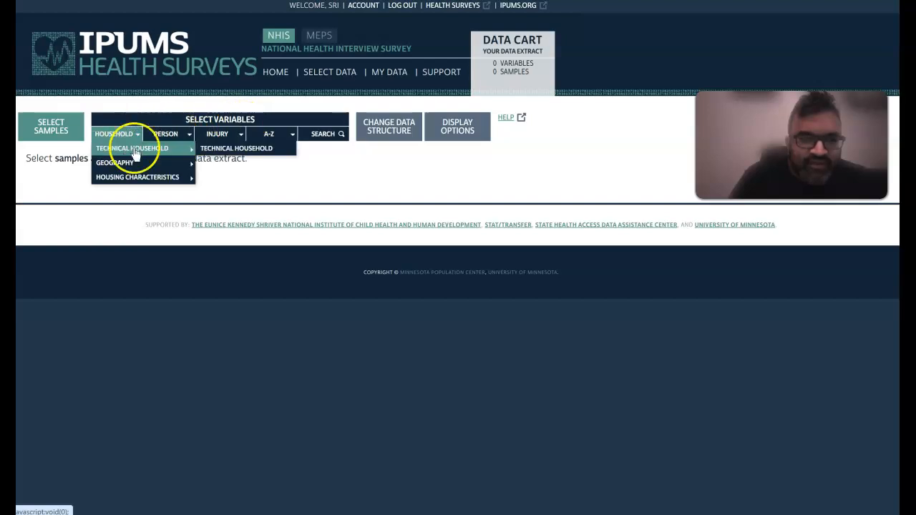
left_click(221, 155)
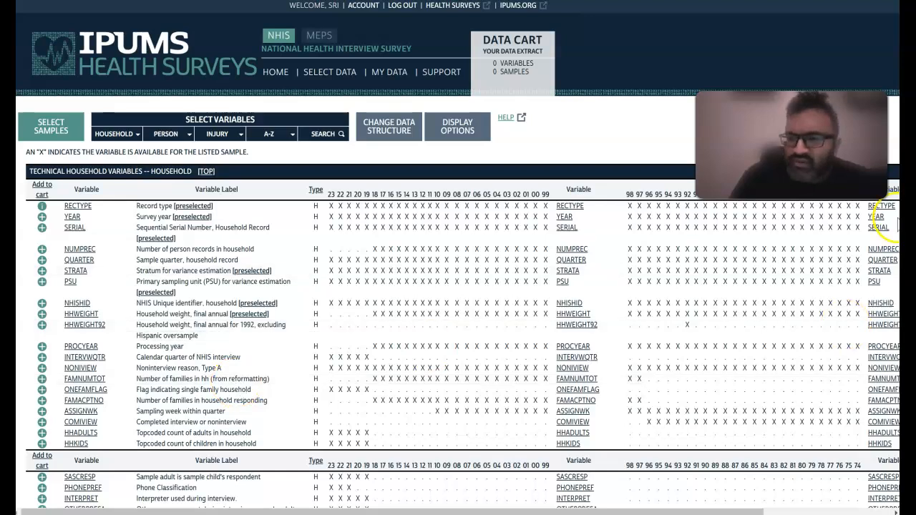
scroll(458, 286, "down", 3)
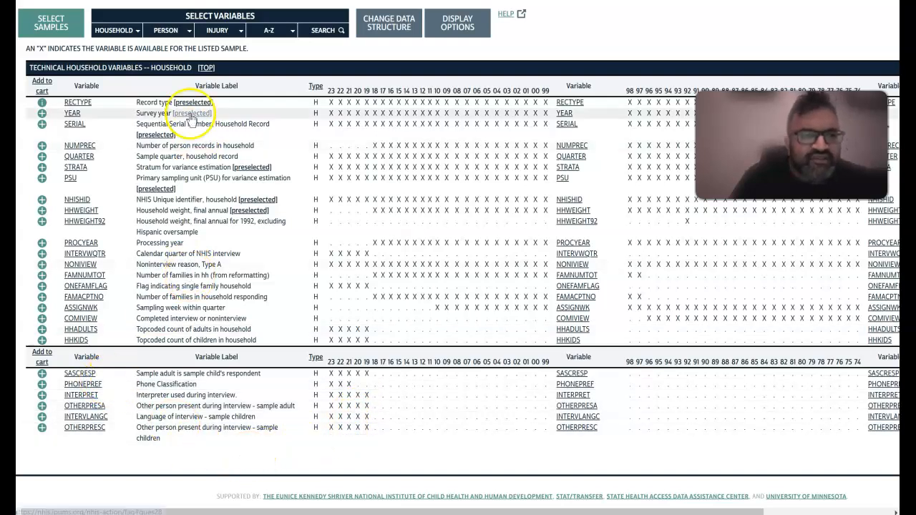
Add the REGION variable from the household Geography variables to the data cart and view the cart.
left_click(118, 32)
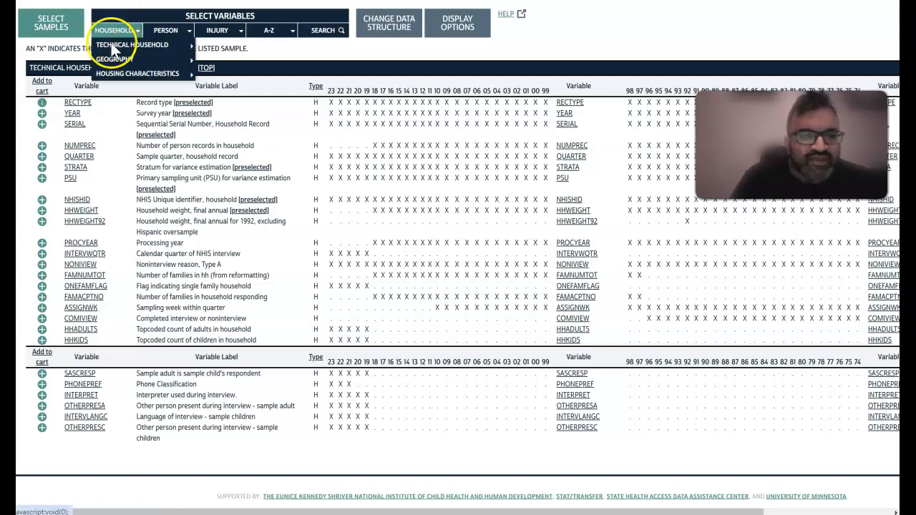
mouse_move(113, 60)
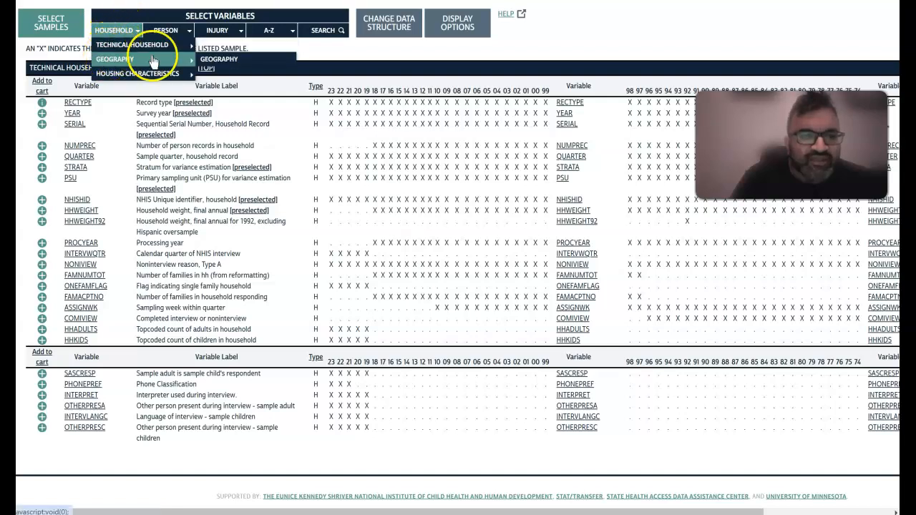
left_click(217, 60)
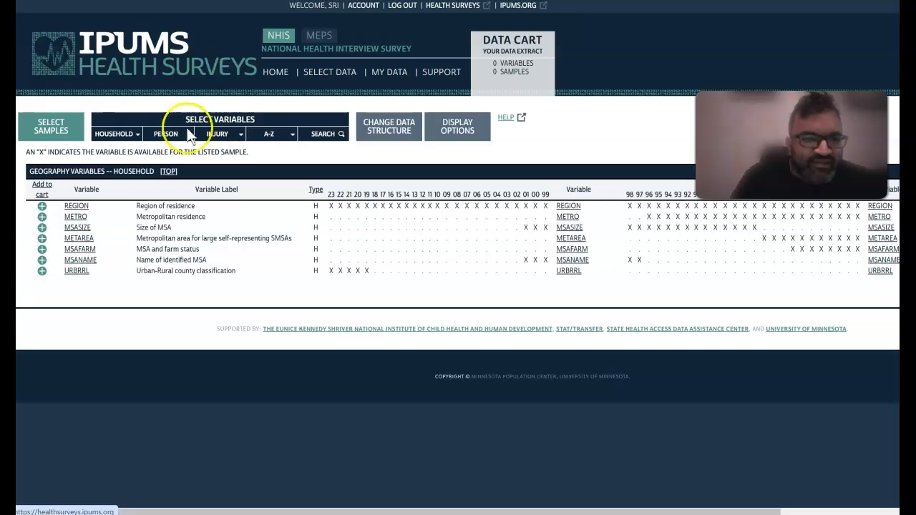
left_click(43, 209)
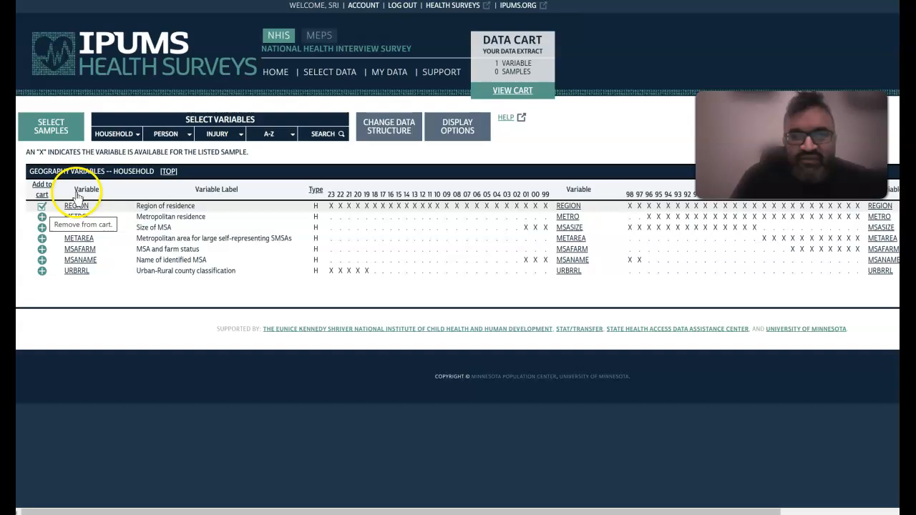
left_click(507, 96)
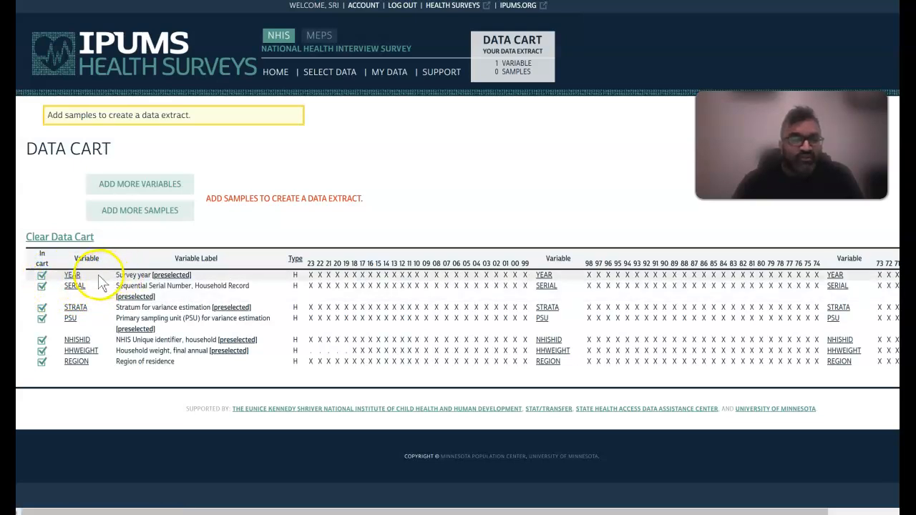
left_click(41, 361)
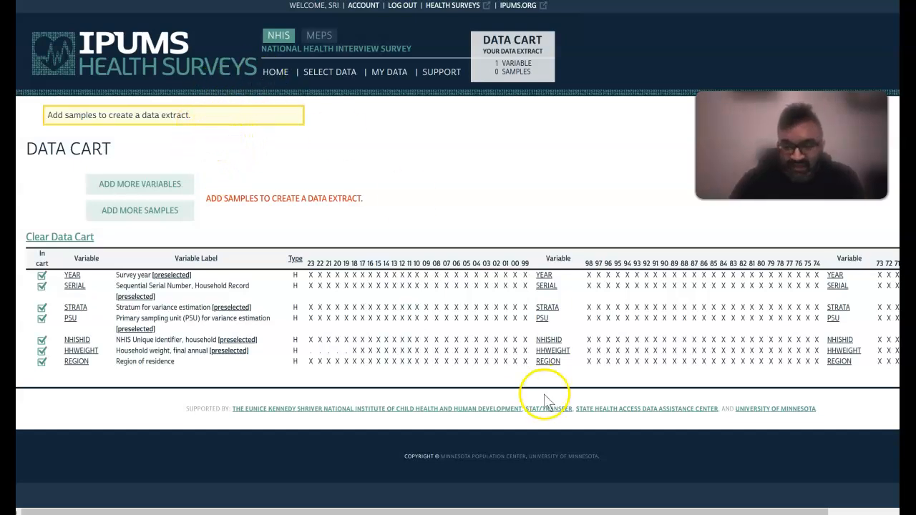
Switch to Word and bring up the "nhis code" document.
mouse_move(528, 513)
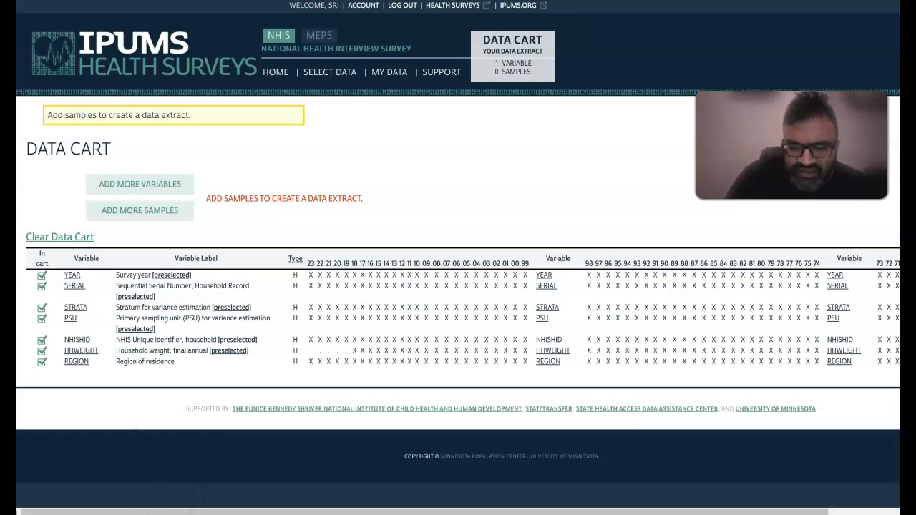
left_click(470, 508)
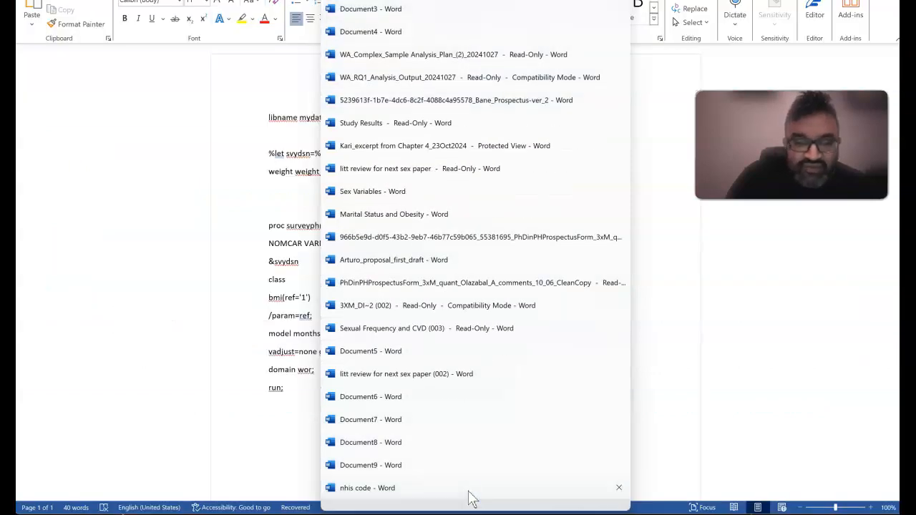
left_click(472, 499)
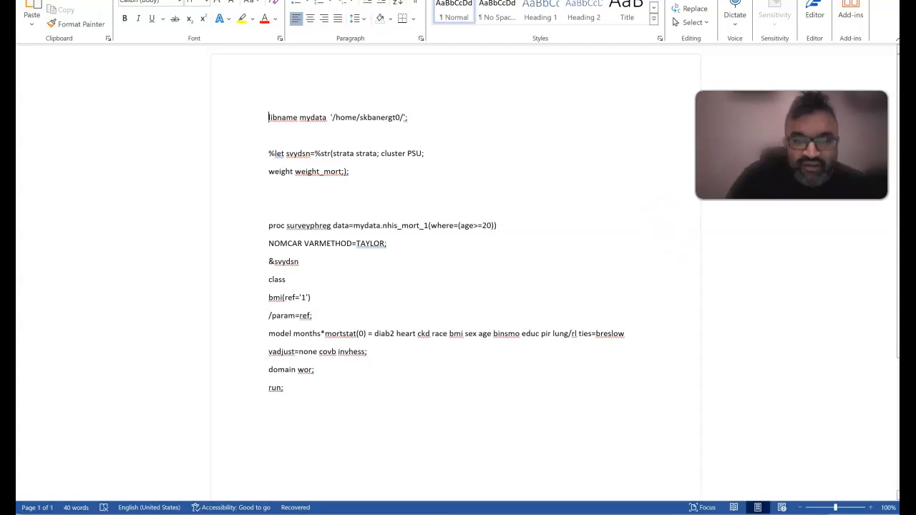
key("alt+Tab")
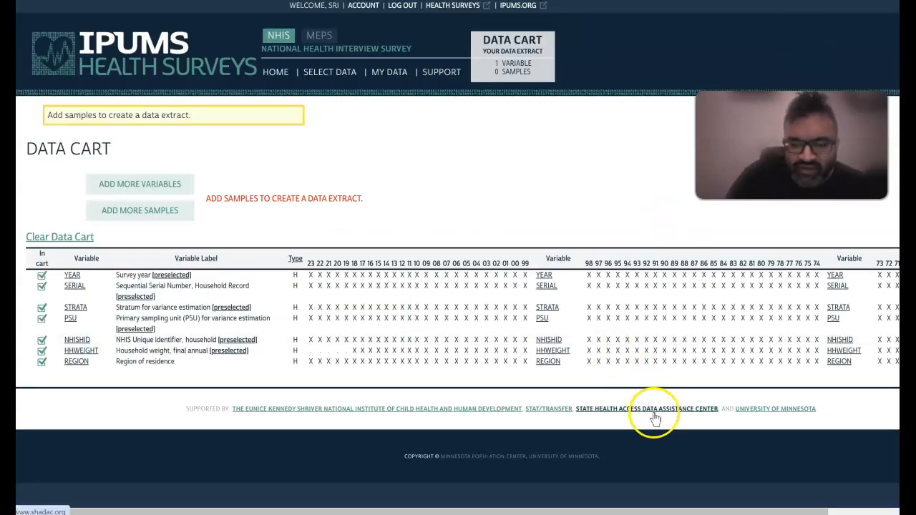
right_click(485, 508)
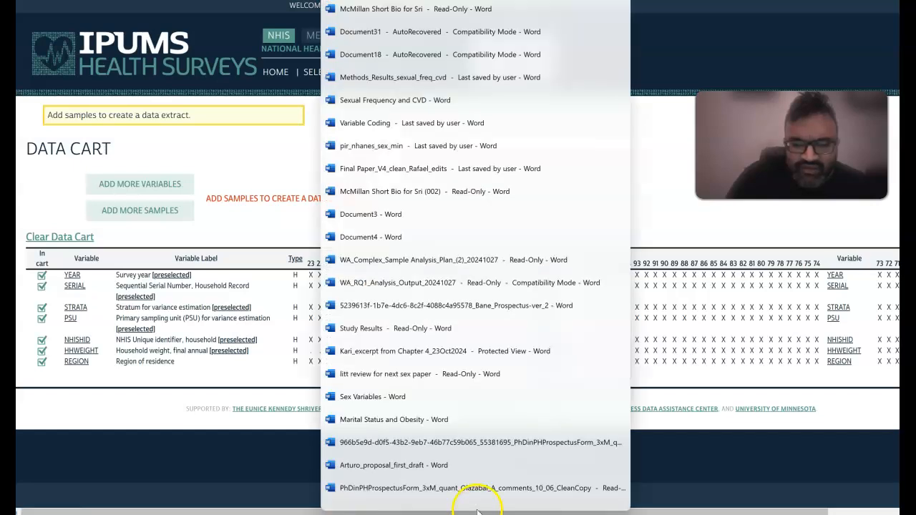
scroll(477, 509, "down", 2)
scroll(476, 501, "down", 3)
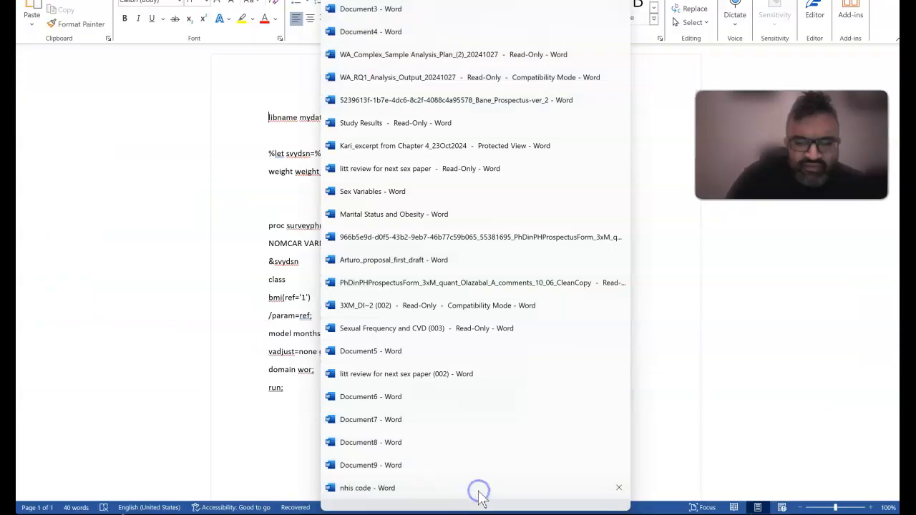
left_click(478, 491)
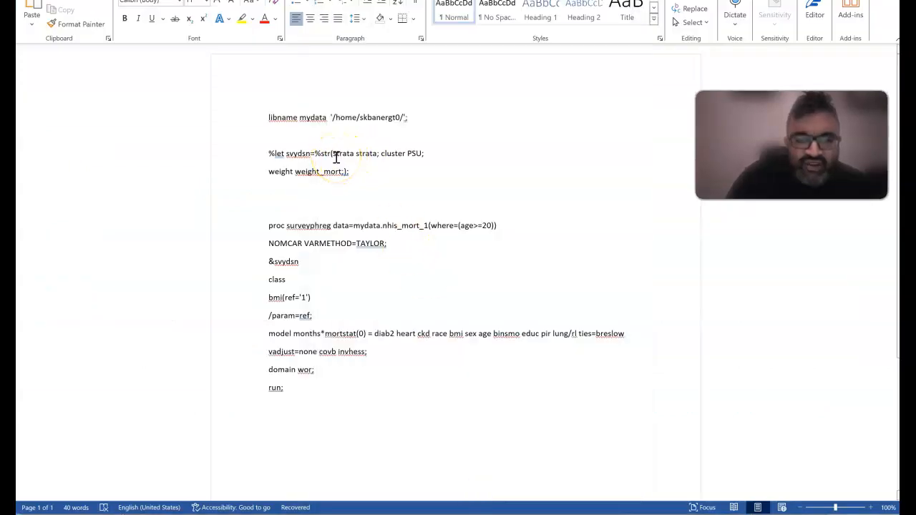
Add notes below the SAS code reading "Strata variable: strata", "Cluster variable: psu" and "Weight: HHweight".
left_click_drag(335, 158, 413, 162)
right_click(310, 387)
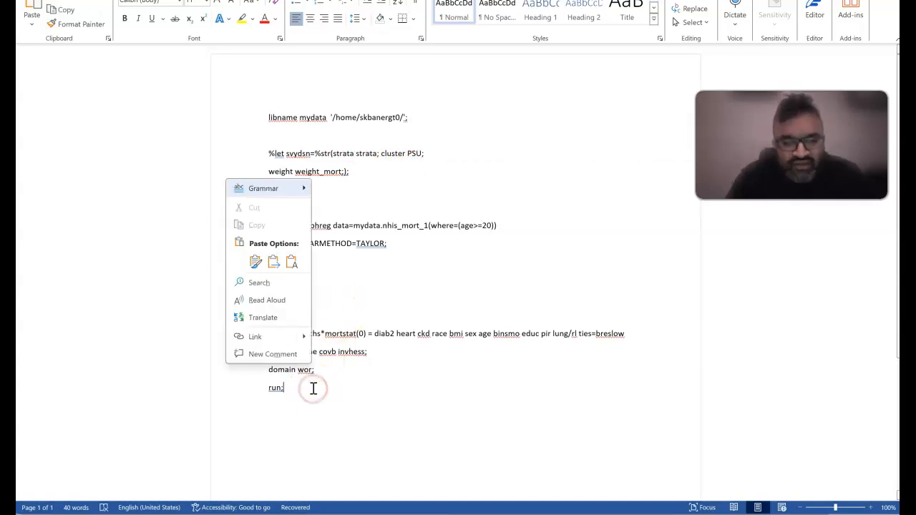
left_click(315, 398)
key("Return")
key("Return")
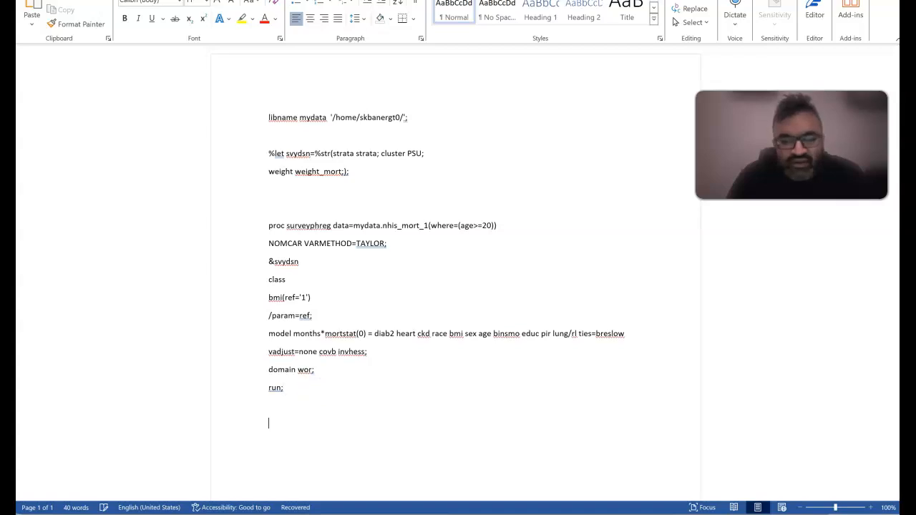
type("Strat")
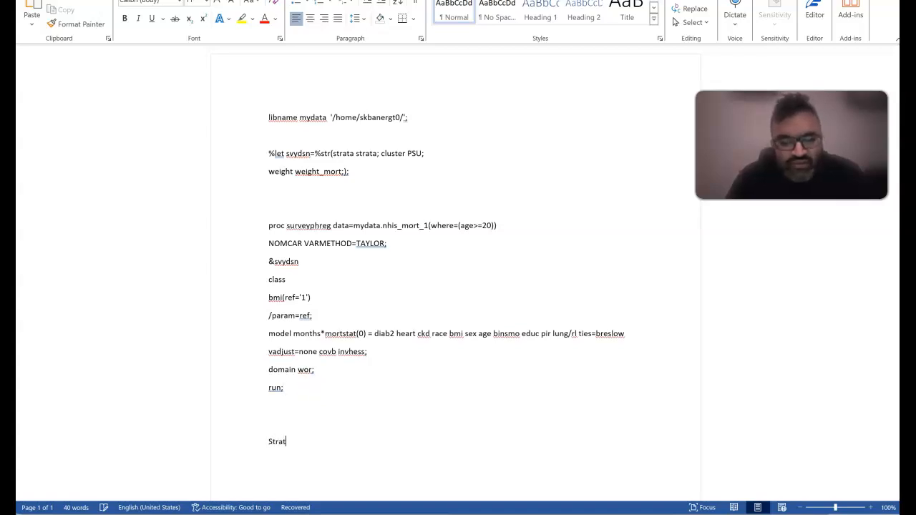
type("a variable: strata")
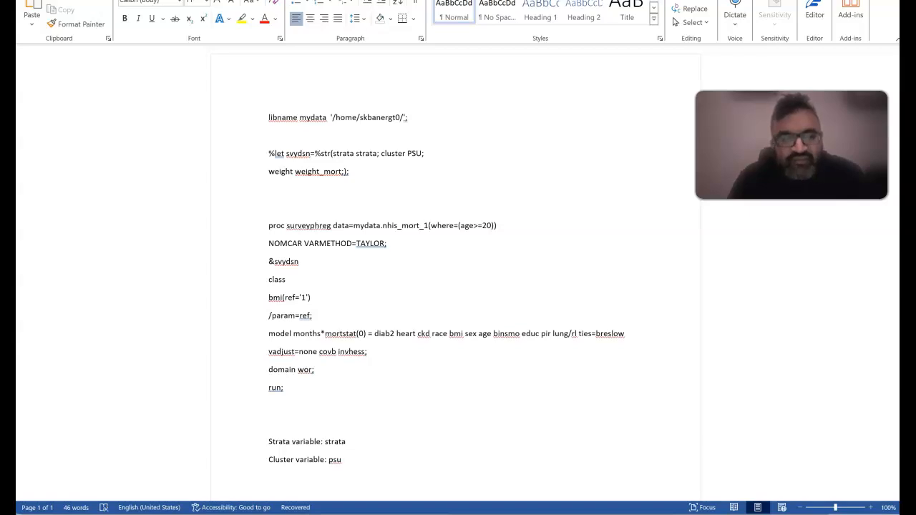
type("Weight: HHweight")
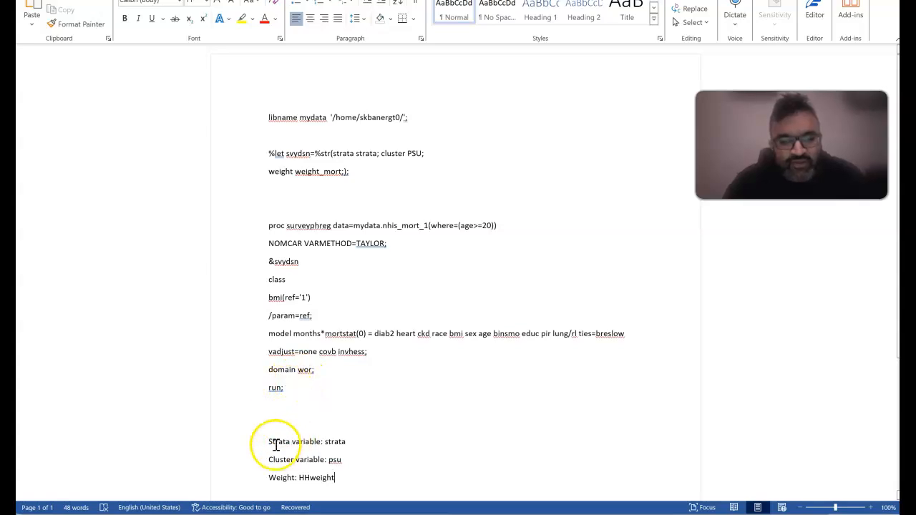
Switch back to the IPUMS NHIS data cart in the browser.
mouse_move(637, 514)
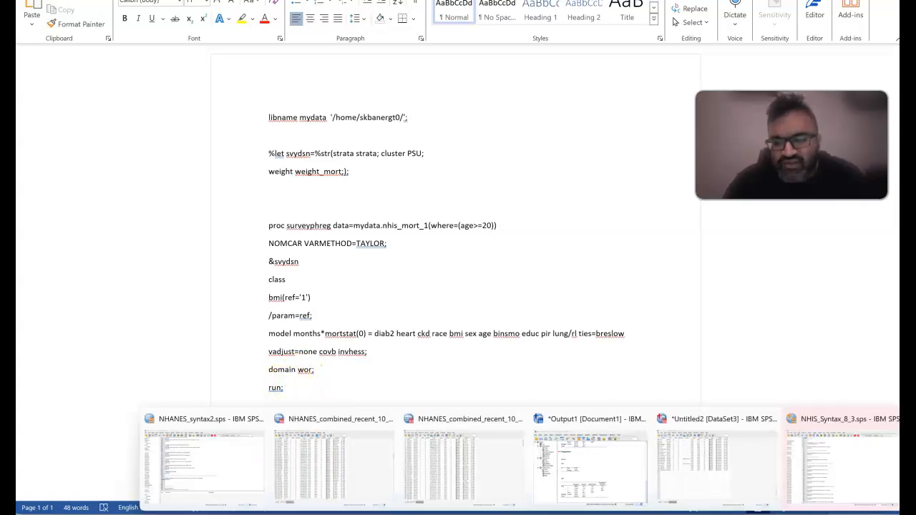
left_click(528, 368)
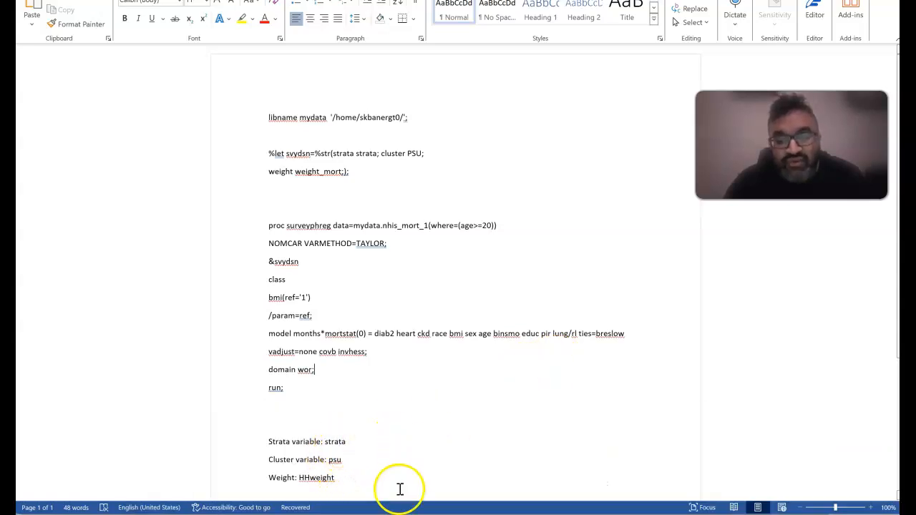
mouse_move(343, 514)
left_click(221, 470)
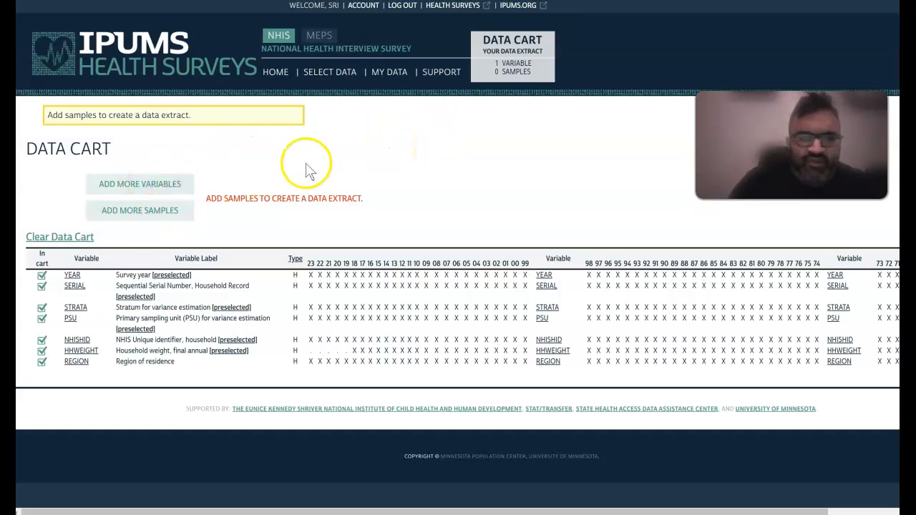
Select the 2018 sample for the data extract and submit the sample selection.
left_click(500, 49)
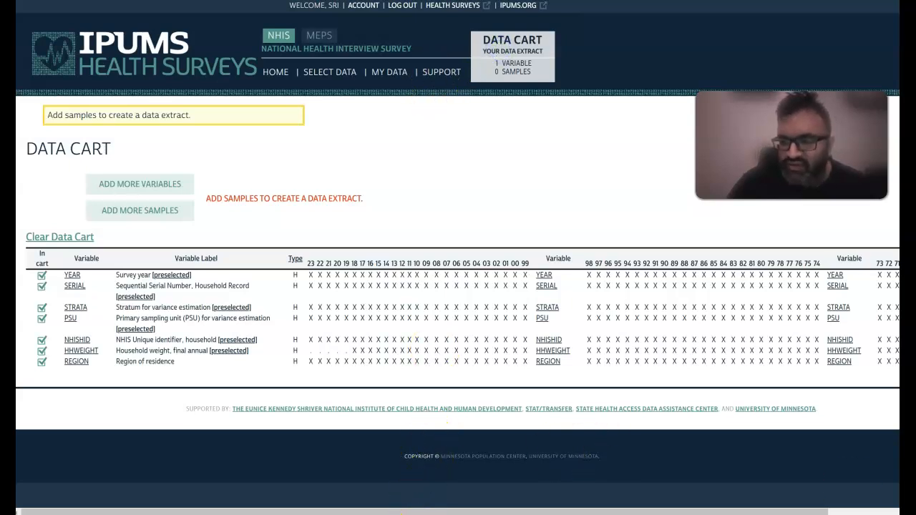
scroll(634, 337, "right", 3)
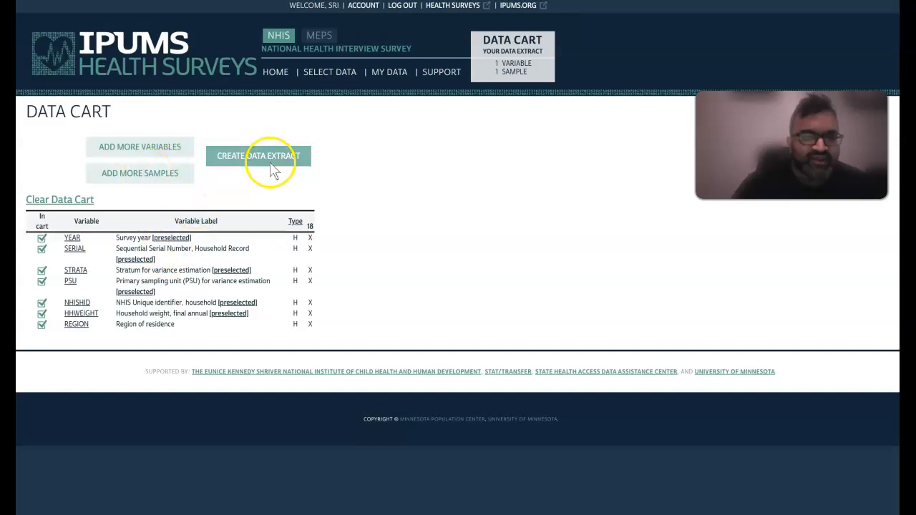
left_click(157, 180)
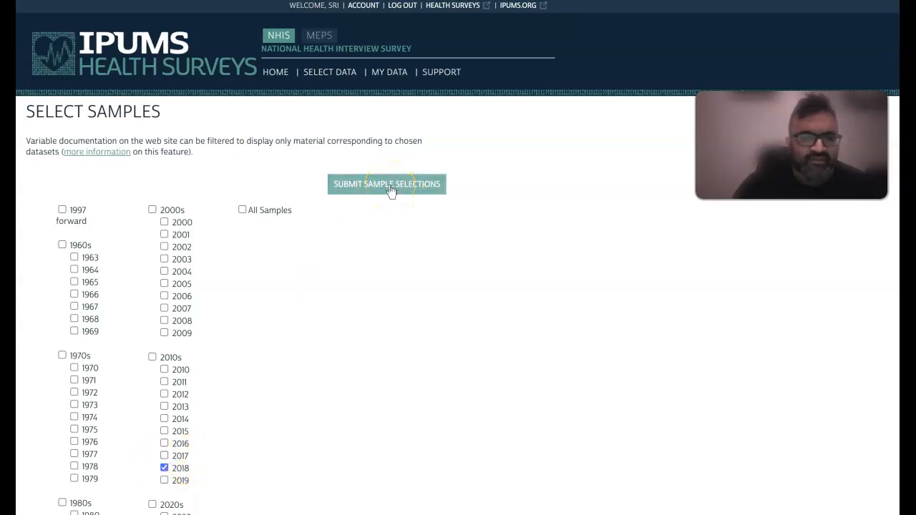
left_click(390, 185)
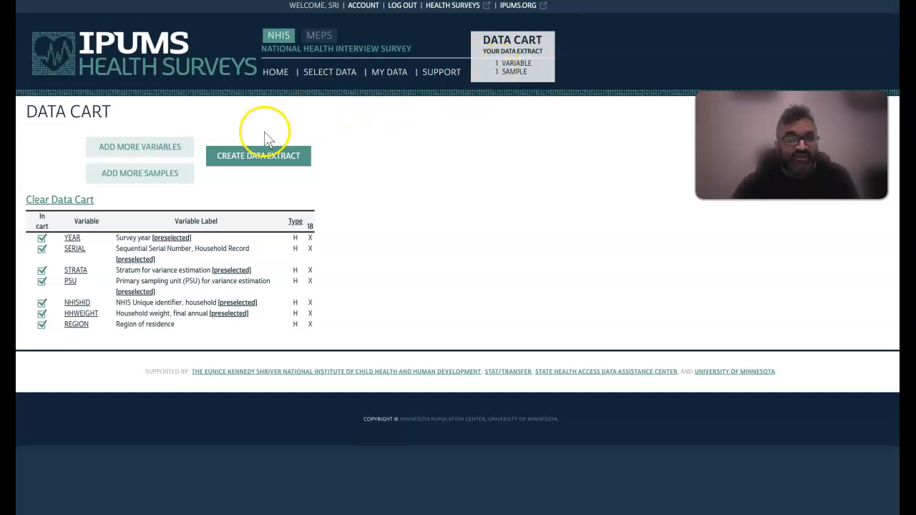
Create the data extract request and describe it as "Region of residence".
left_click(245, 157)
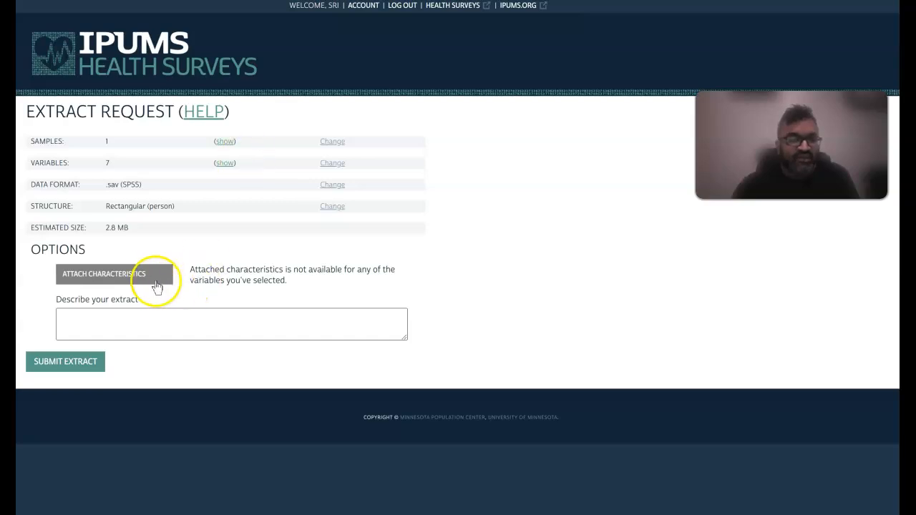
left_click(123, 317)
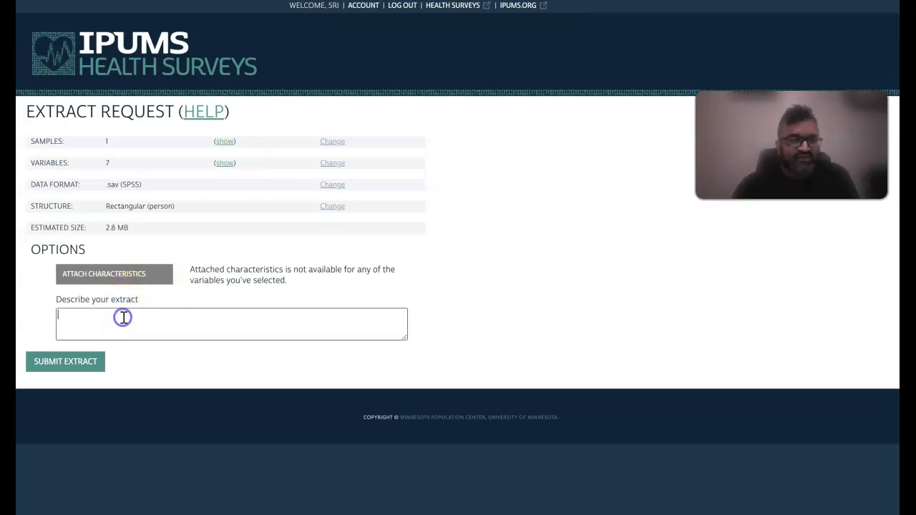
left_click(124, 317)
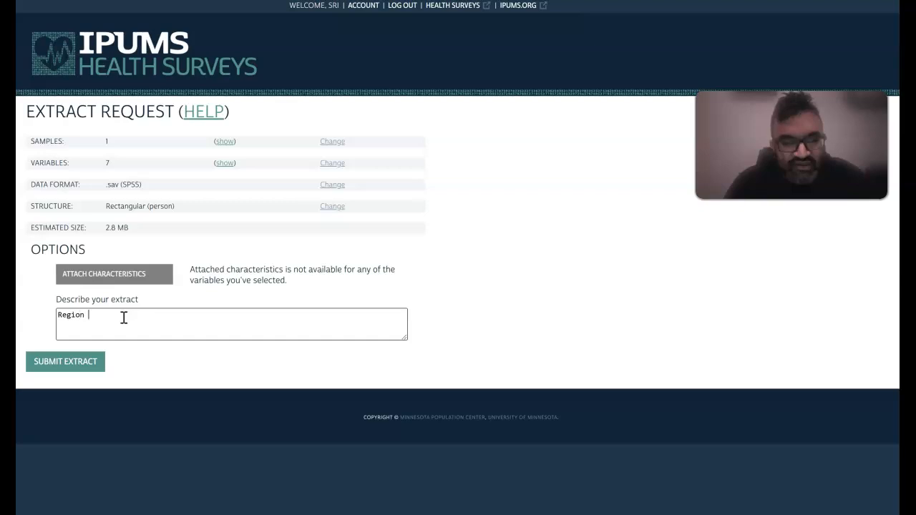
type("Region of residence")
left_click(159, 279)
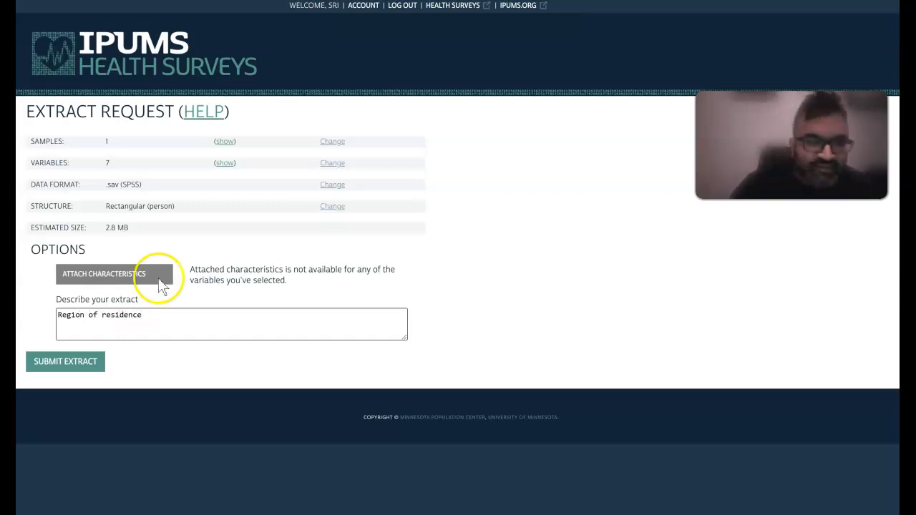
Apply the SPSS (.sav) data format with the rectangular person structure and submit the extract request.
left_click(328, 188)
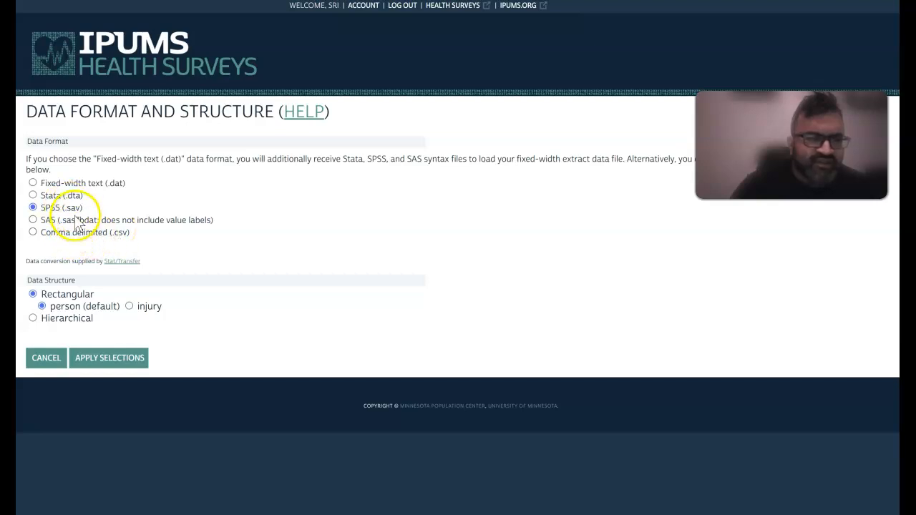
left_click(81, 358)
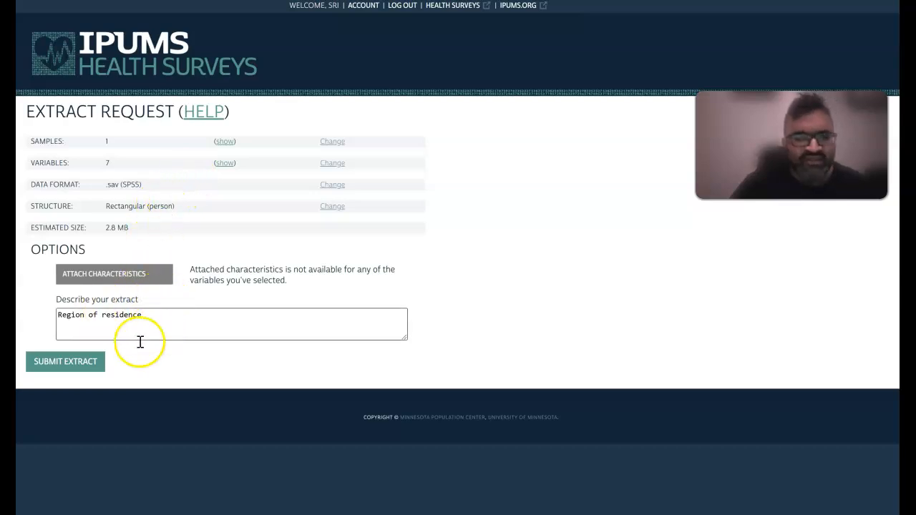
left_click(79, 369)
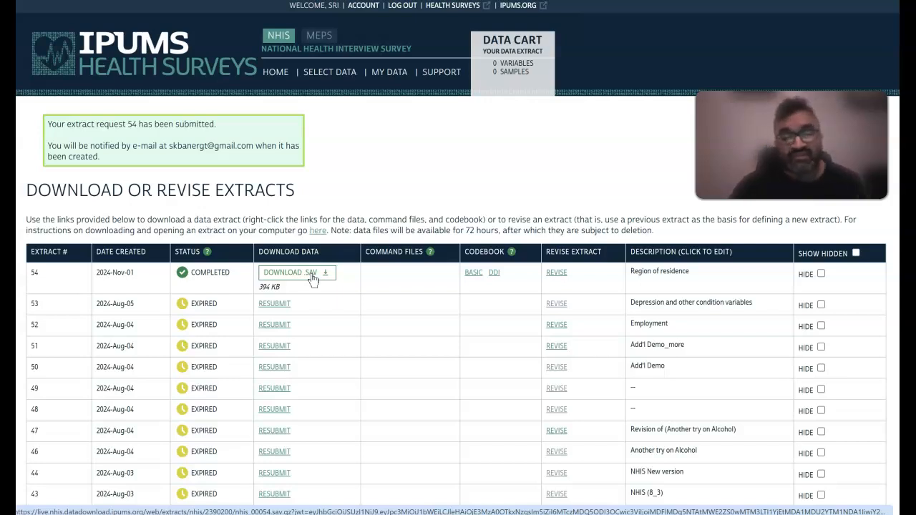
left_click(337, 163)
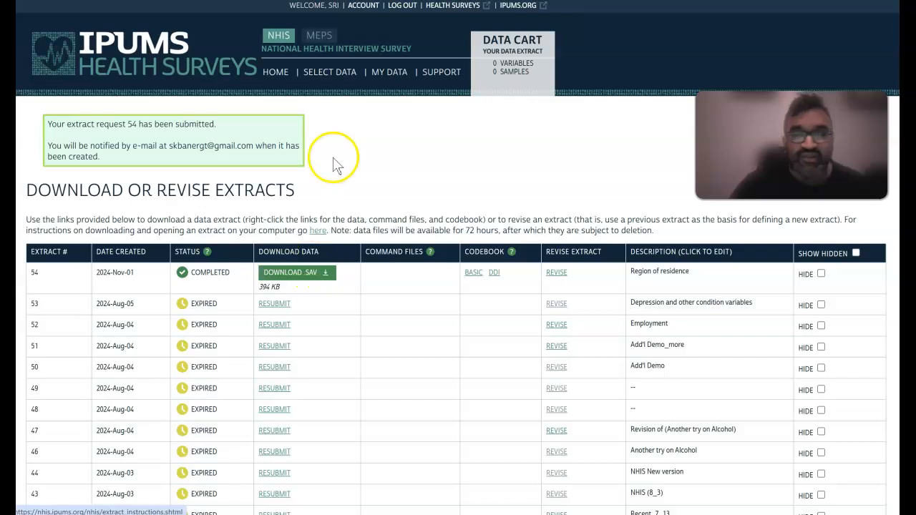